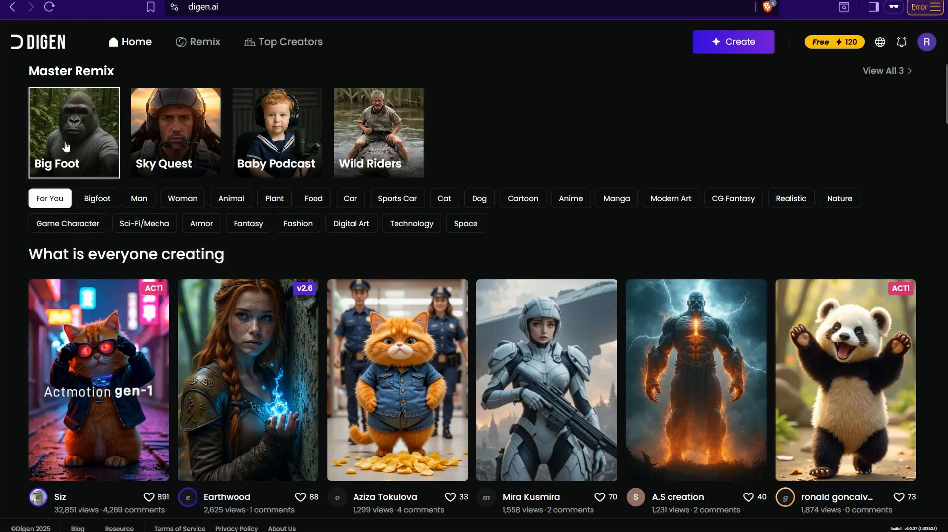
Filter the community gallery to Bigfoot creations from the Big Foot Master Remix and look through them.
click(65, 147)
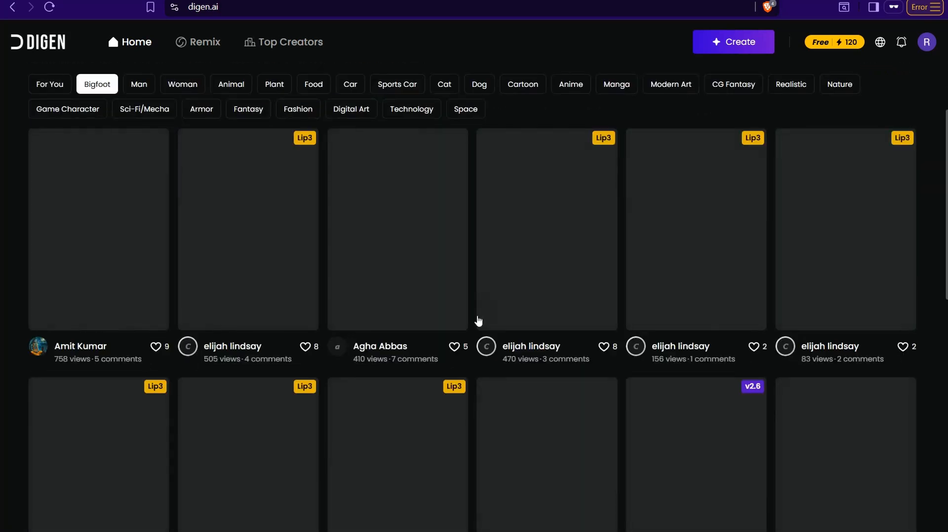
scroll(241, 385, down, 10)
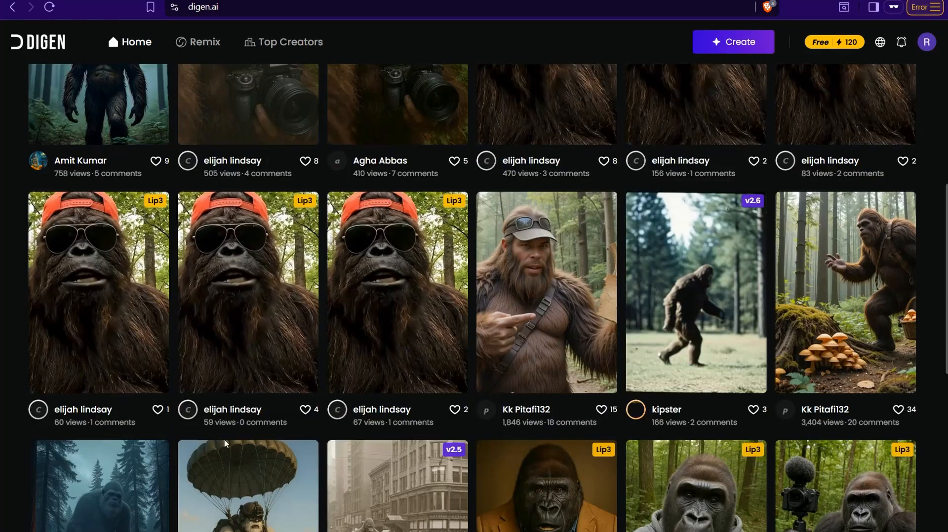
scroll(241, 385, up, 10)
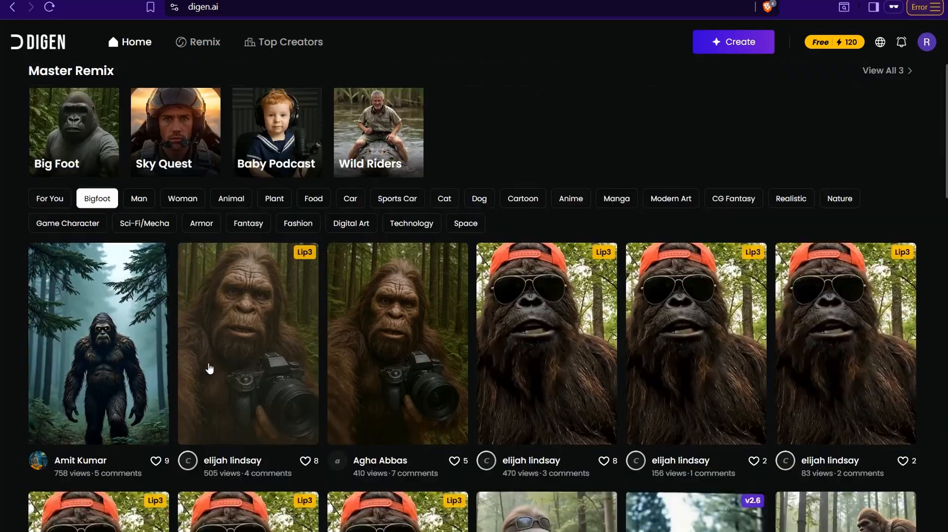
View the Baby Podcast remix collection's templates and return to the Bigfoot gallery.
click(277, 123)
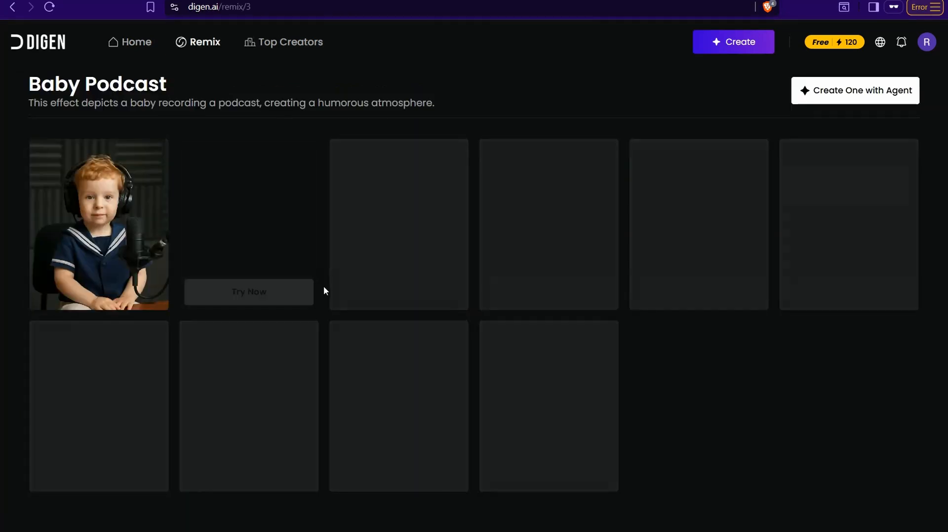
mouse_move(294, 330)
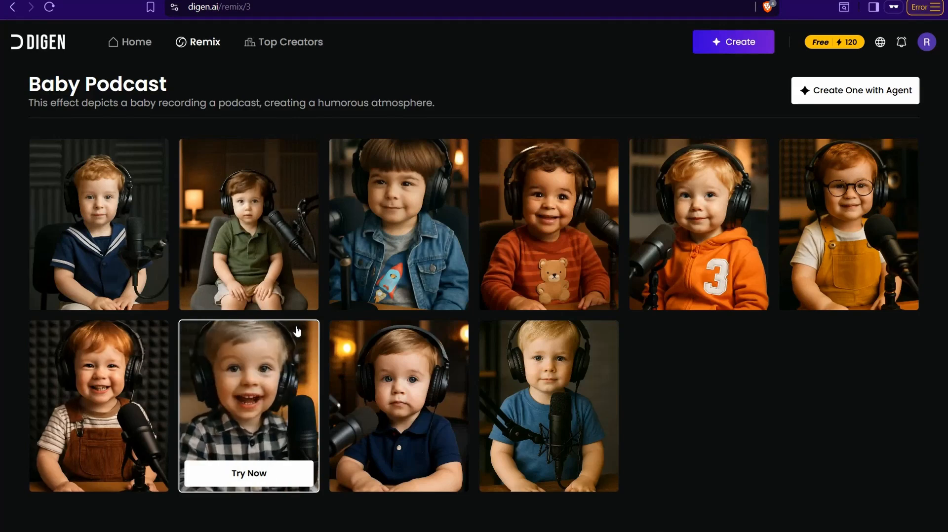
mouse_move(98, 157)
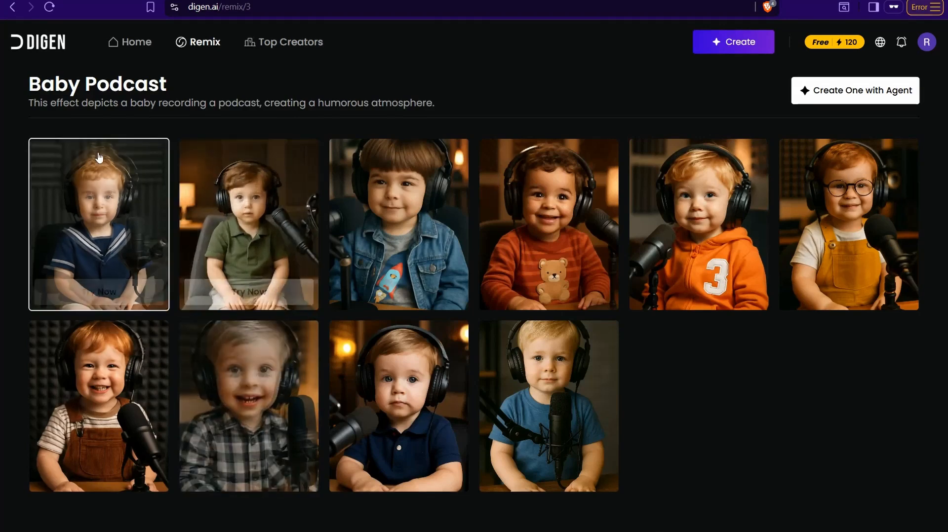
click(13, 7)
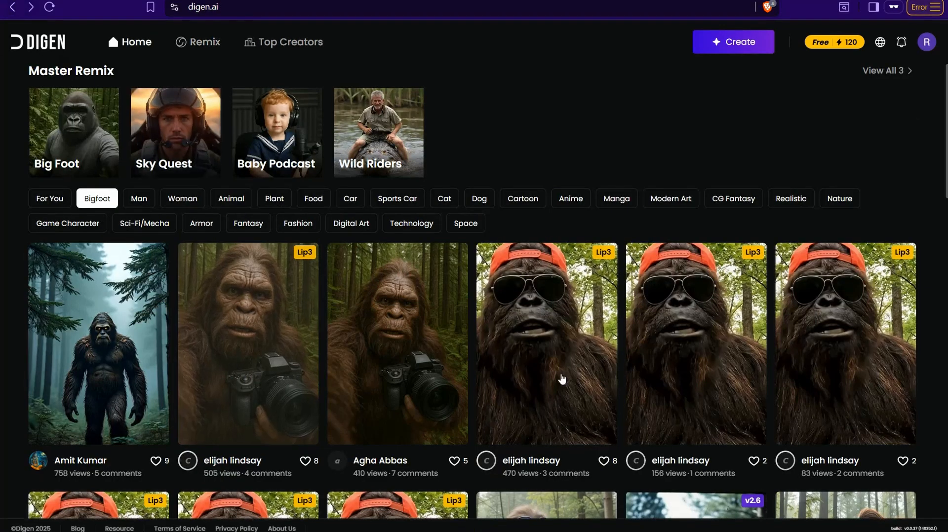
Find the video of a gorilla in an orange jacket at a podcast microphone in the Bigfoot gallery and start remixing it.
scroll(417, 364, down, 5)
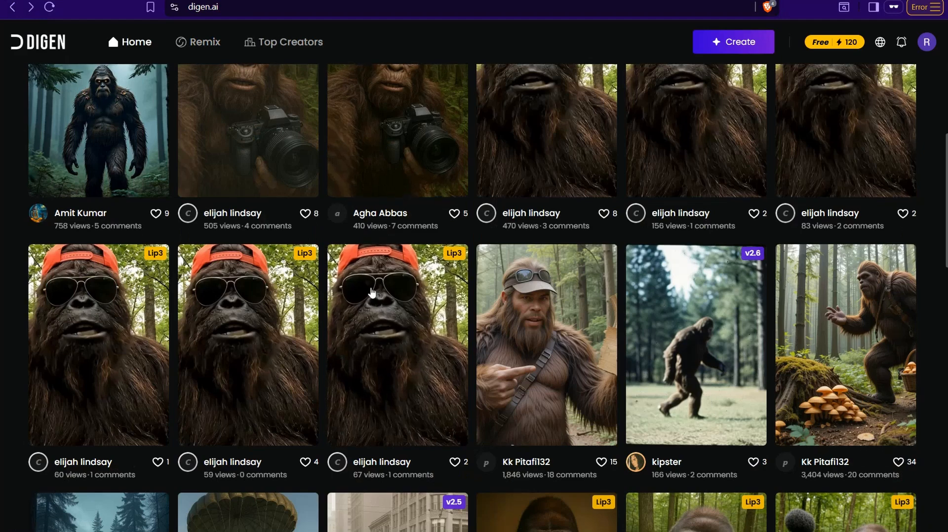
scroll(215, 304, up, 4)
scroll(474, 346, down, 9)
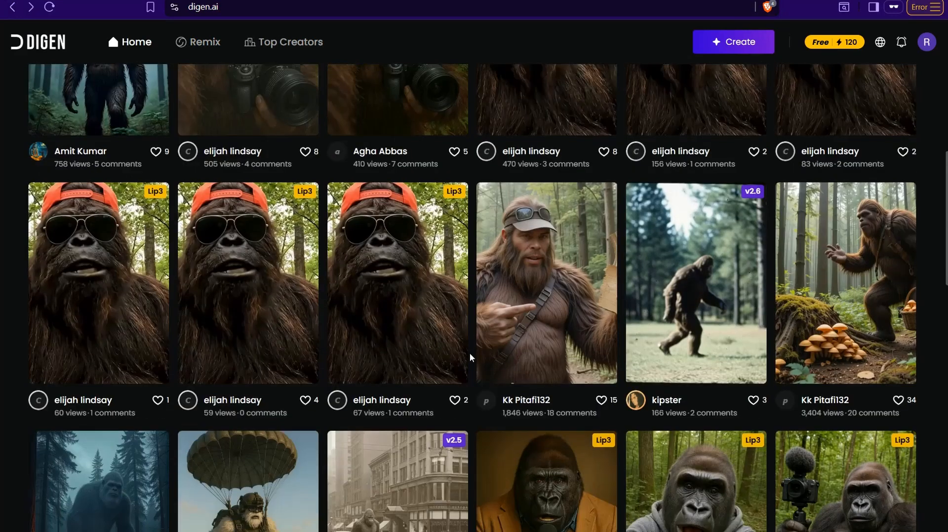
click(529, 338)
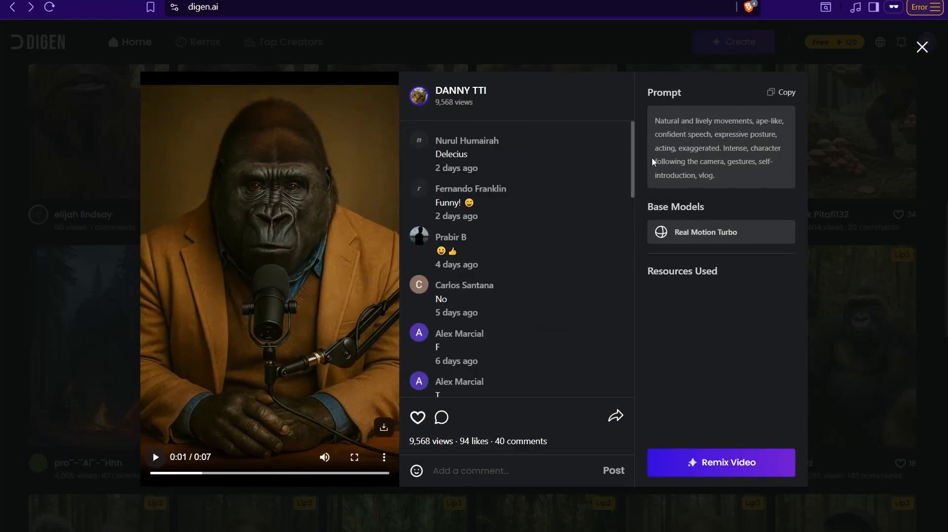
click(711, 473)
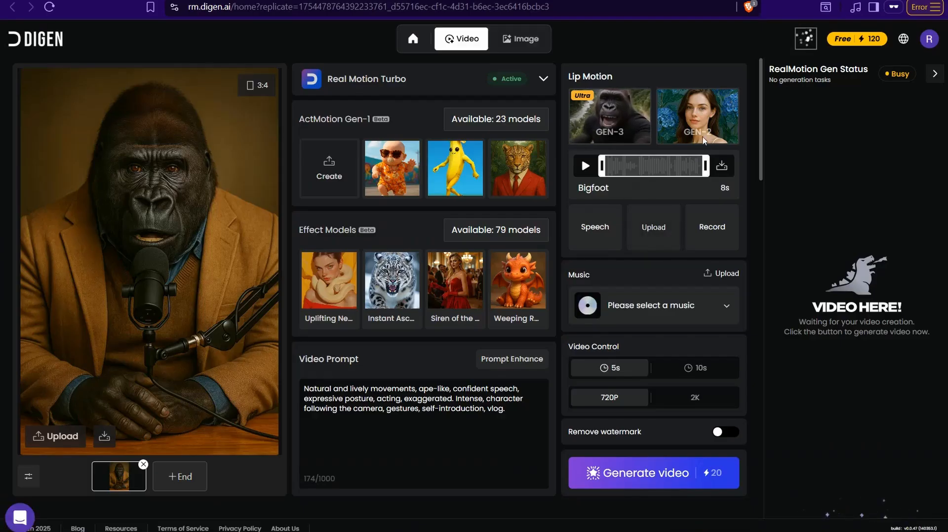
Generate Bigfoot-voiced speech from the text "hey pretty , be always ready" and apply it to the remix.
click(648, 238)
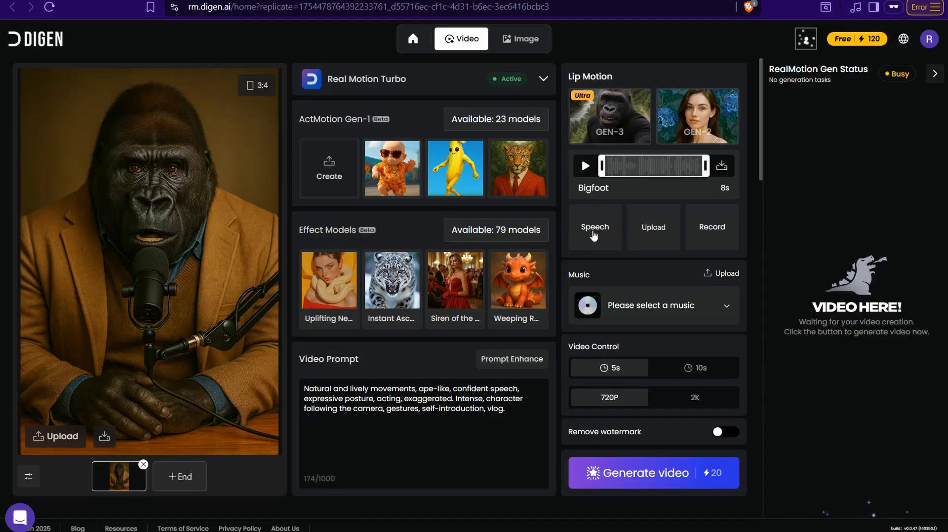
click(592, 232)
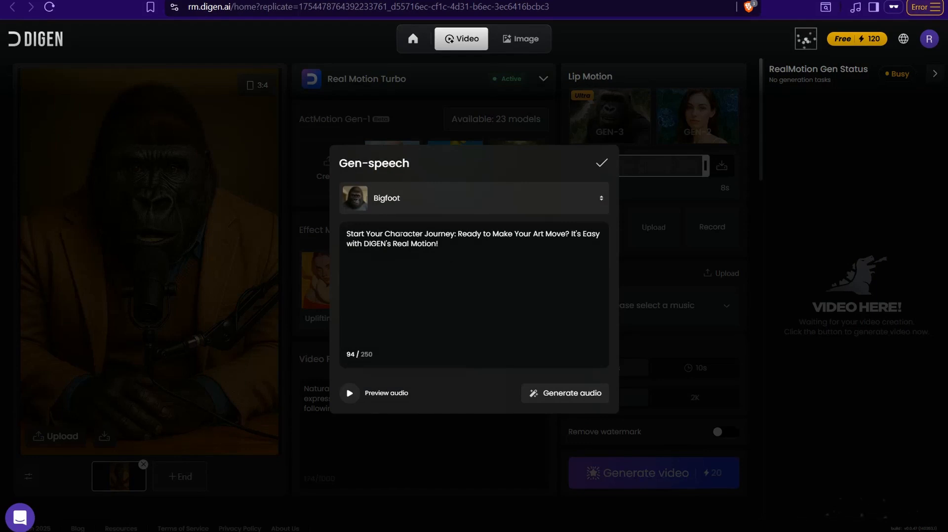
key(ctrl+a)
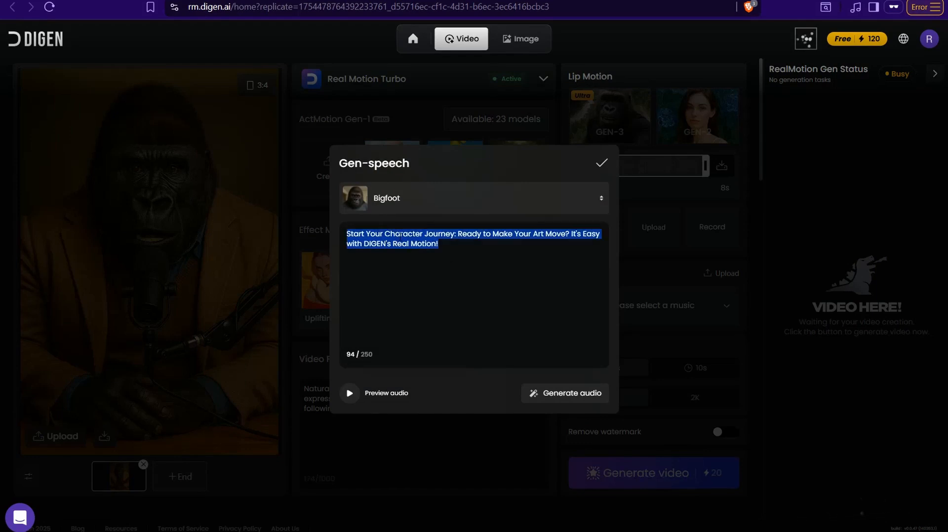
key(BackSpace)
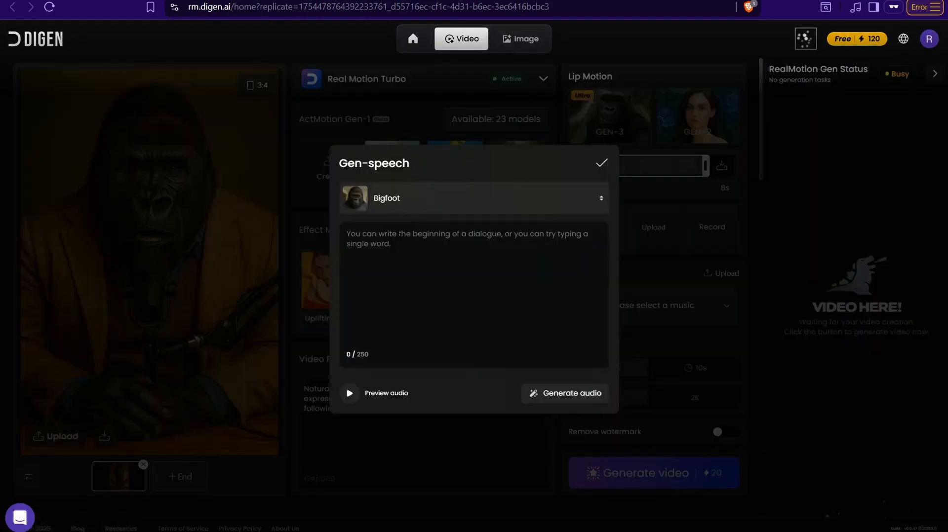
text(h)
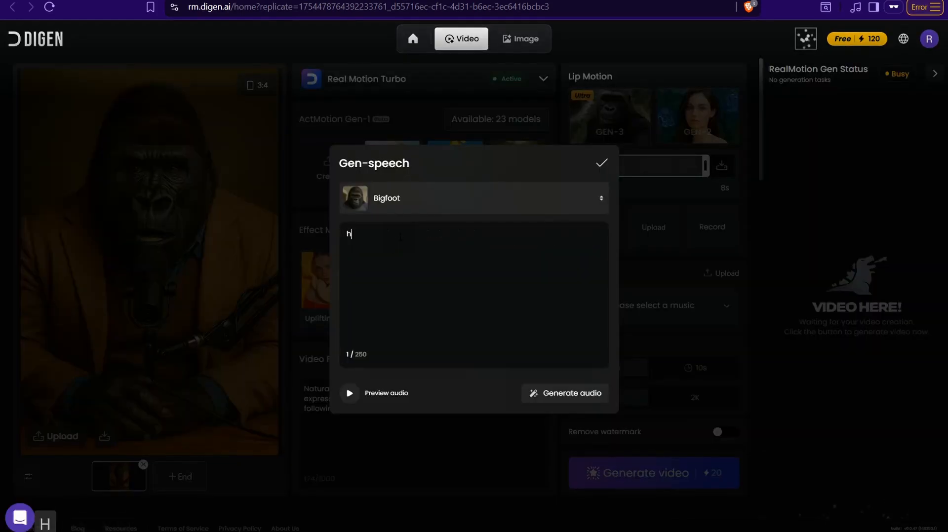
text(ey pretty)
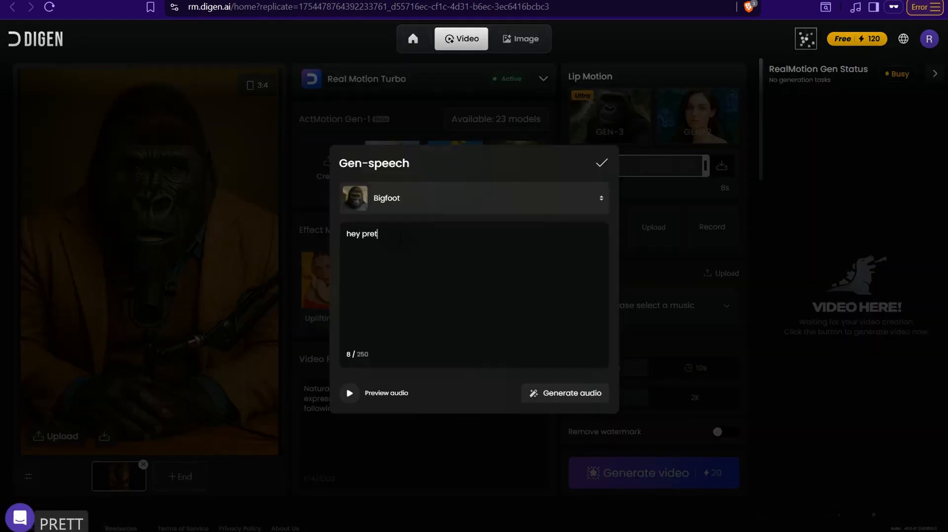
text(, be)
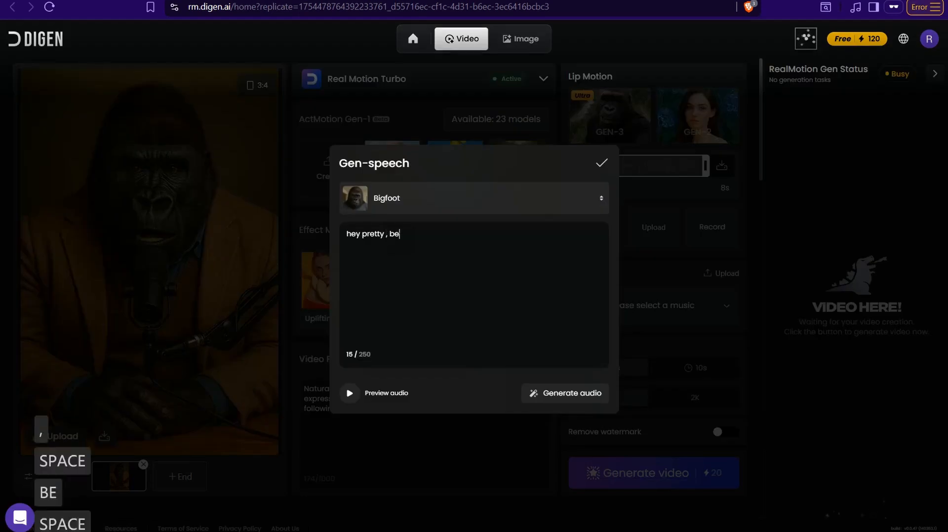
text(always ready)
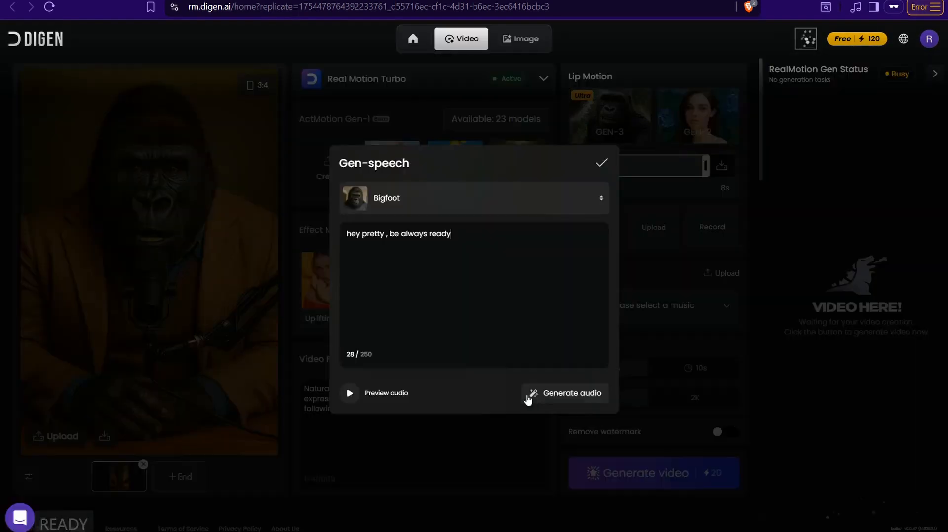
click(542, 400)
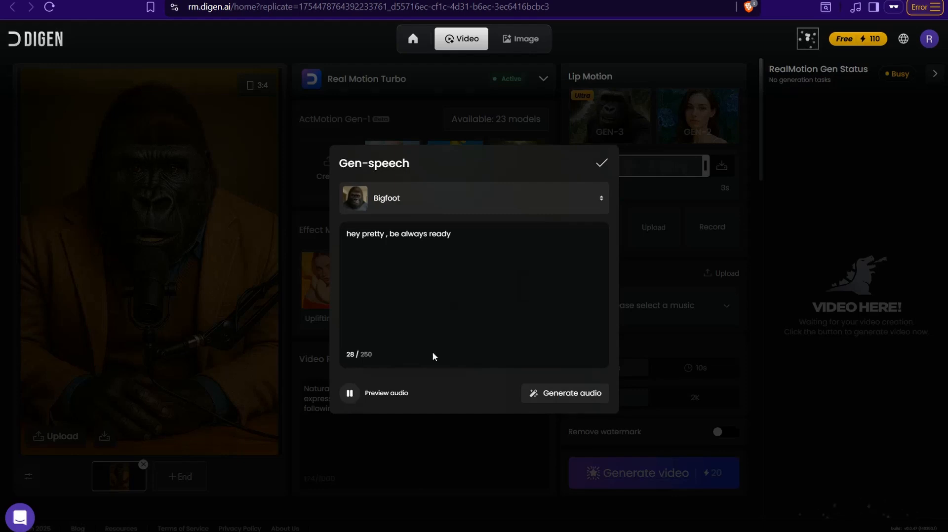
click(602, 164)
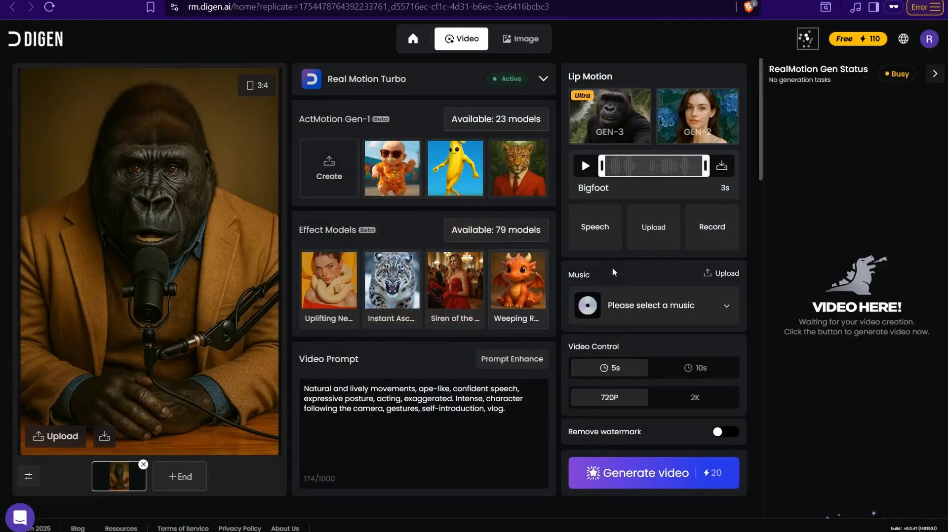
Generate the gorilla video with Lip Motion GEN-2 at 2K resolution.
mouse_move(614, 125)
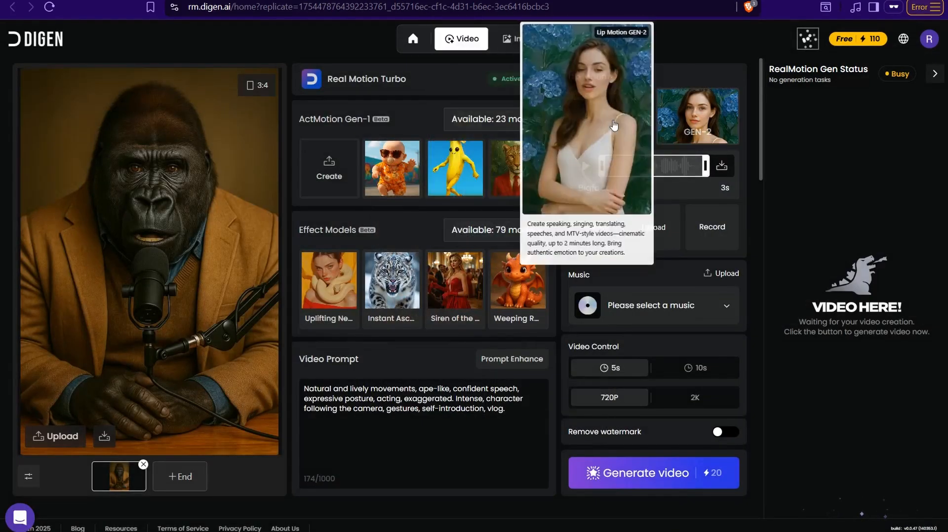
click(614, 124)
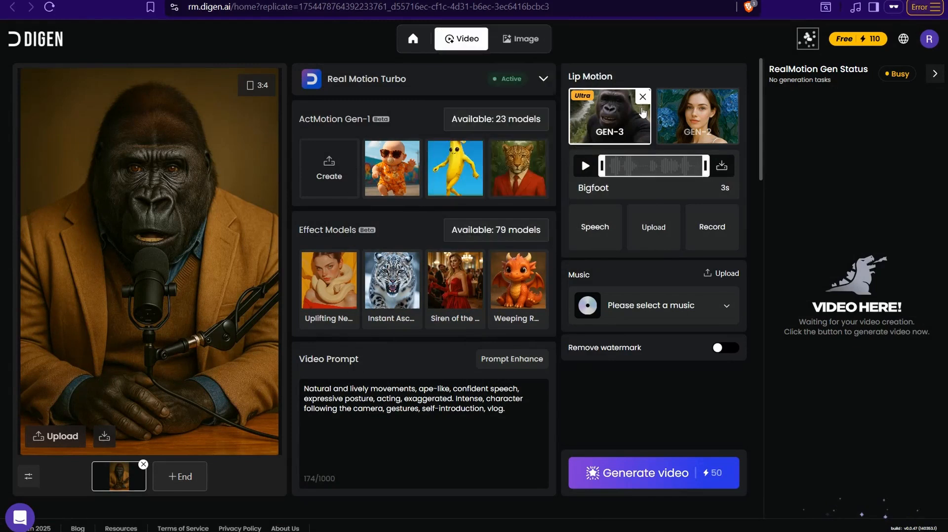
click(696, 118)
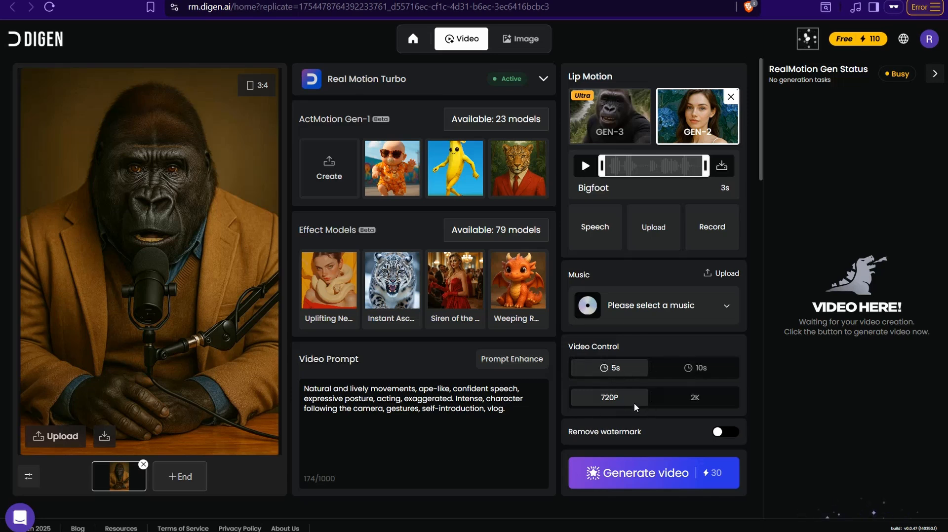
click(685, 403)
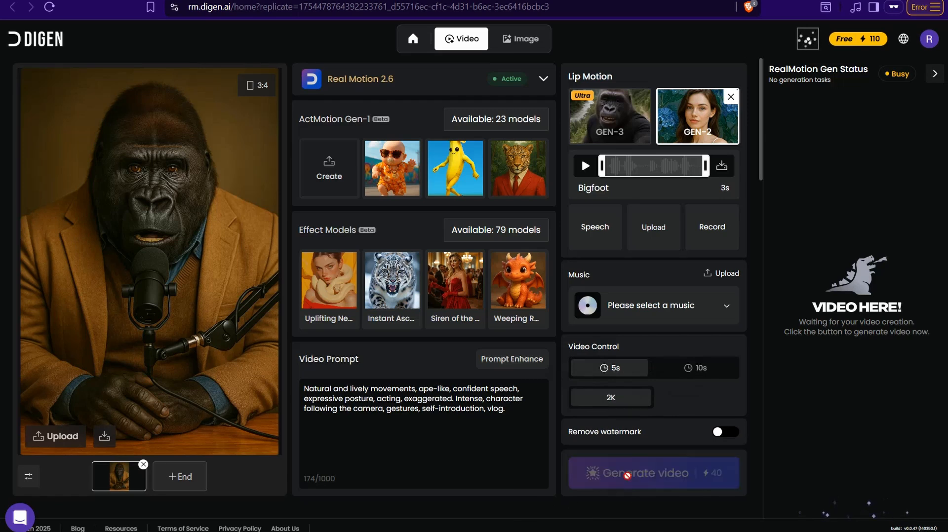
click(629, 477)
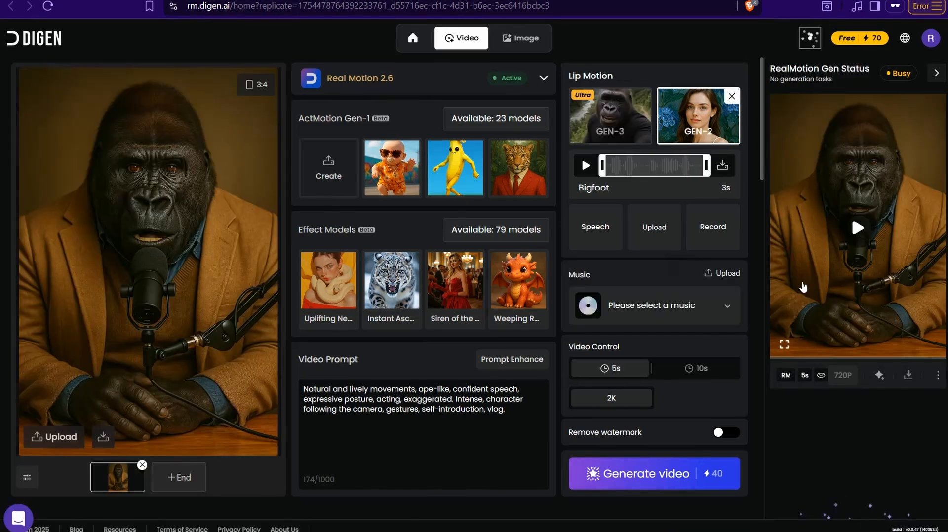
Play the generated gorilla video and open its additional options.
click(857, 237)
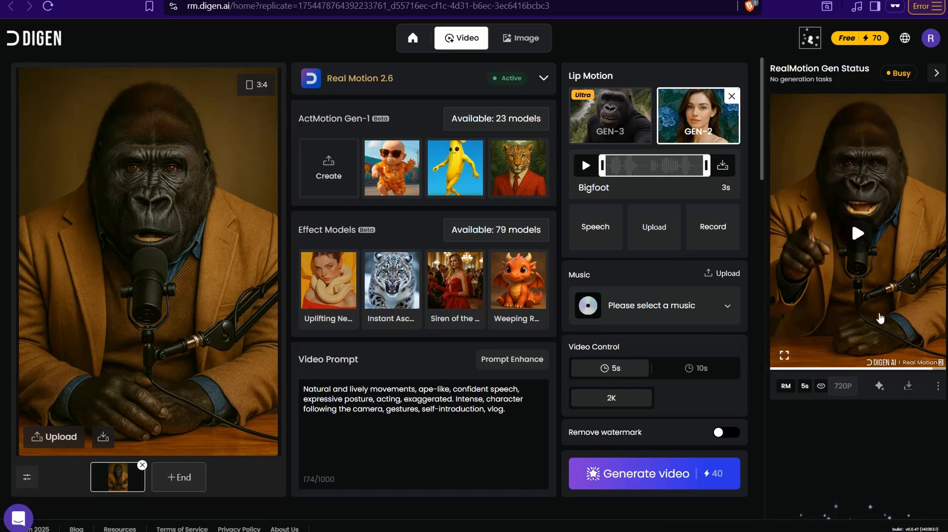
click(938, 387)
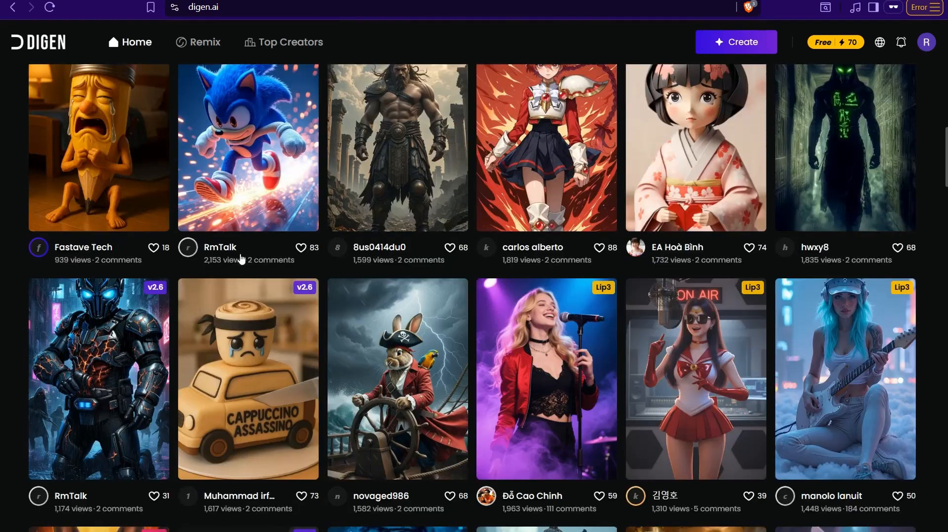
Open the creation workspace from the gallery and switch it to image generation.
click(739, 44)
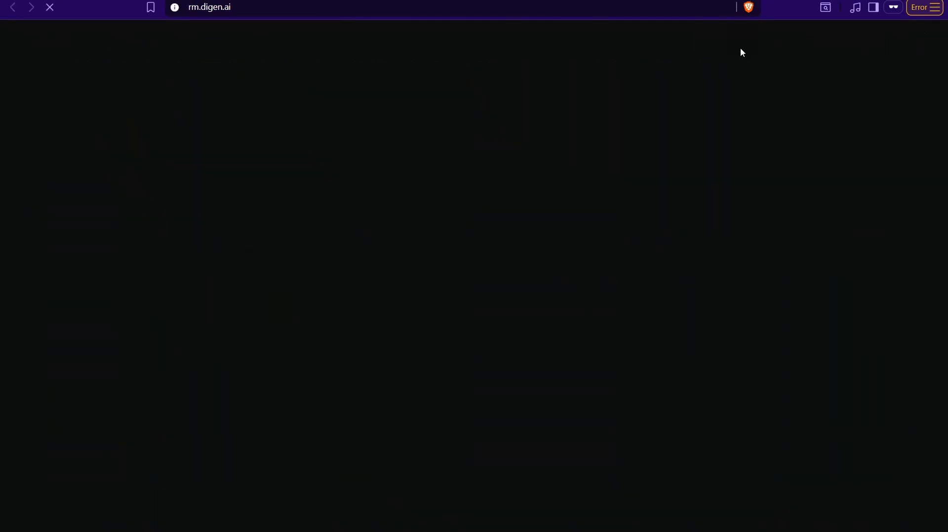
mouse_move(329, 287)
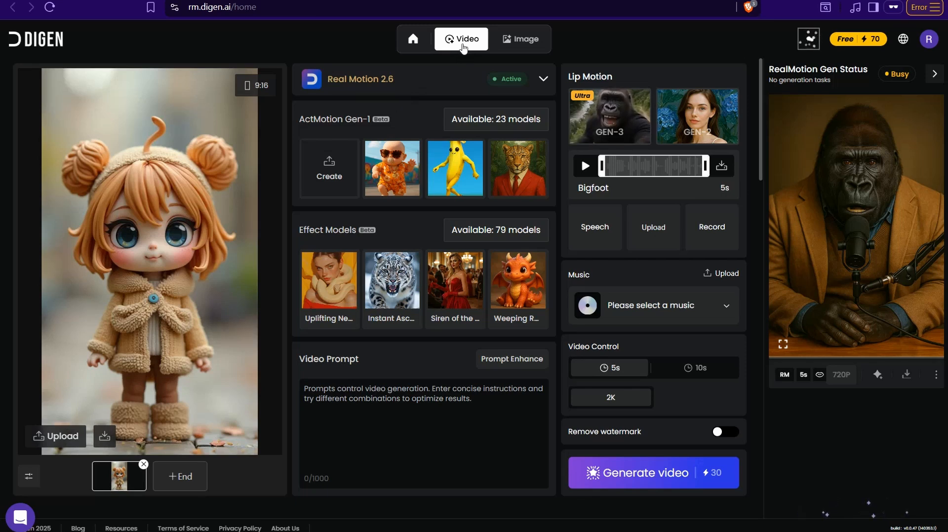
click(528, 46)
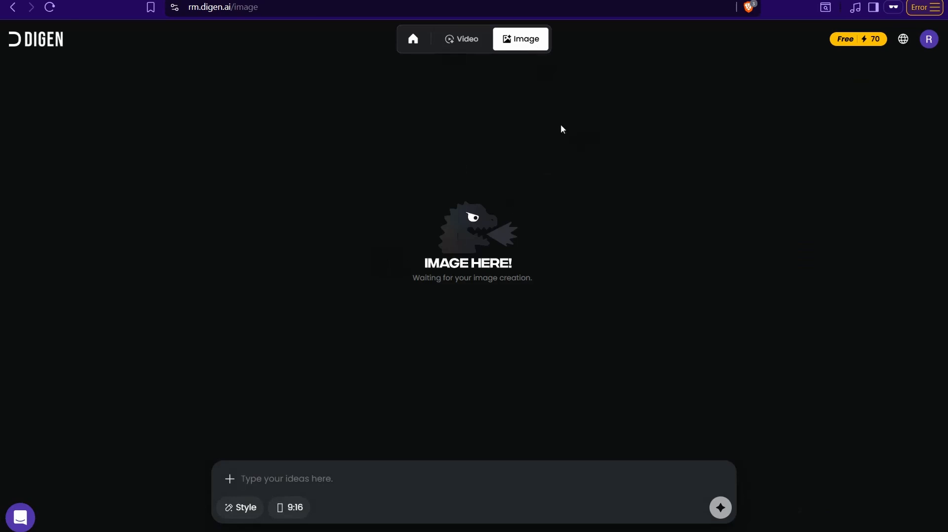
Switch to ChatGPT and examine the scene scripts and detailed AI art prompts, including Scene 2 "The Ocean Goes Silent".
key(ctrl+Tab)
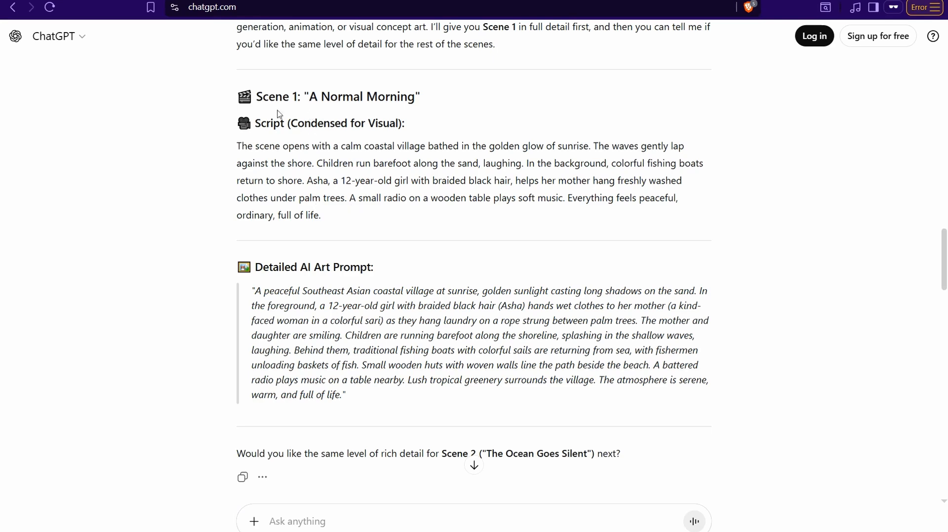
scroll(279, 104, down, 20)
scroll(286, 222, down, 5)
scroll(286, 223, up, 19)
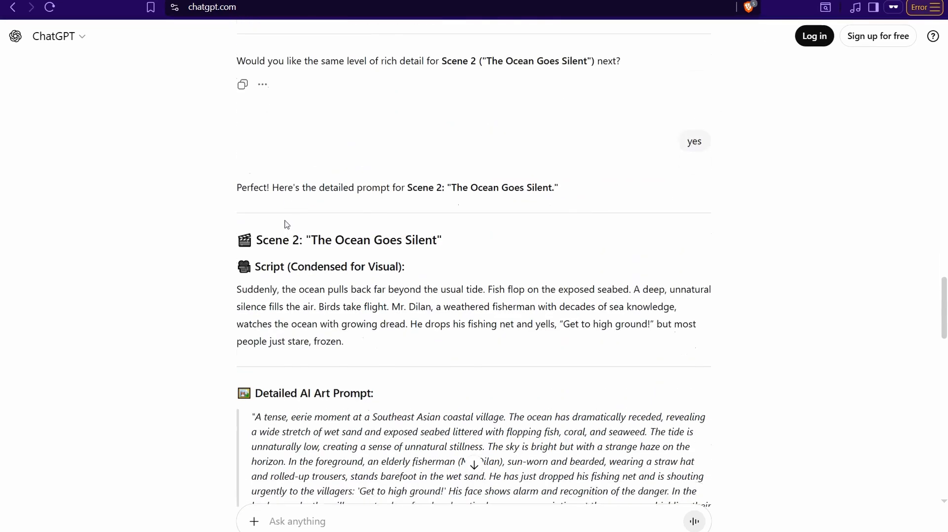
scroll(286, 224, down, 3)
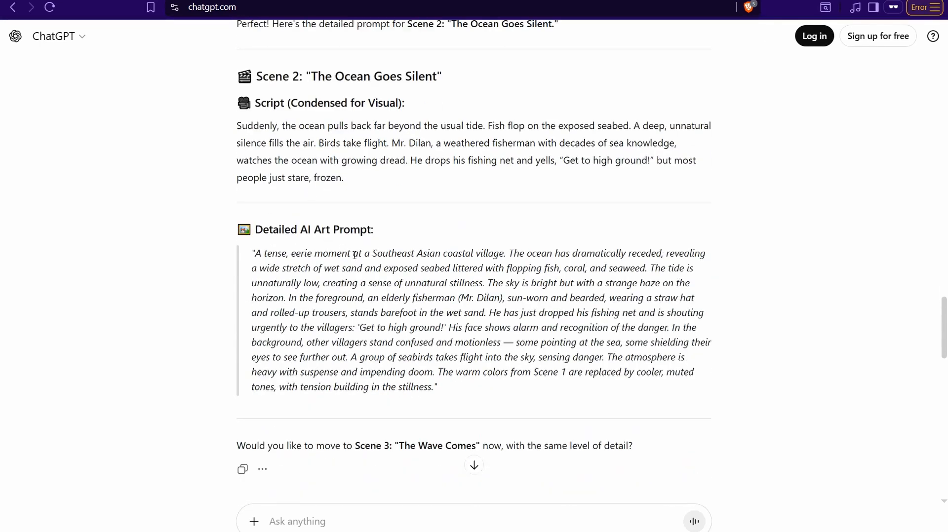
scroll(339, 283, down, 4)
scroll(276, 208, up, 3)
scroll(273, 204, down, 3)
scroll(273, 203, up, 5)
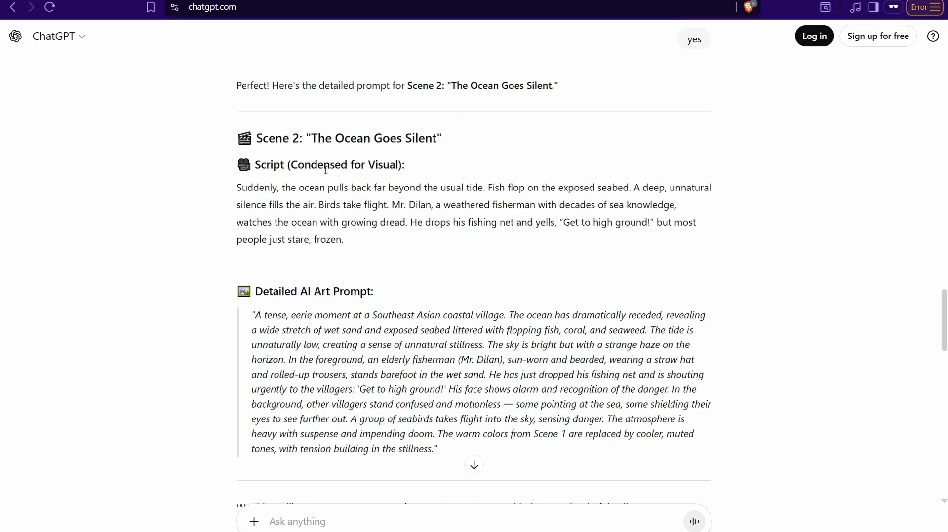
Examine the scripts and detailed AI art prompts for Scene 3 "The Wave Comes" and Scene 4 "Aftermath".
scroll(380, 183, down, 2)
scroll(346, 197, up, 2)
scroll(378, 246, down, 5)
scroll(374, 250, down, 5)
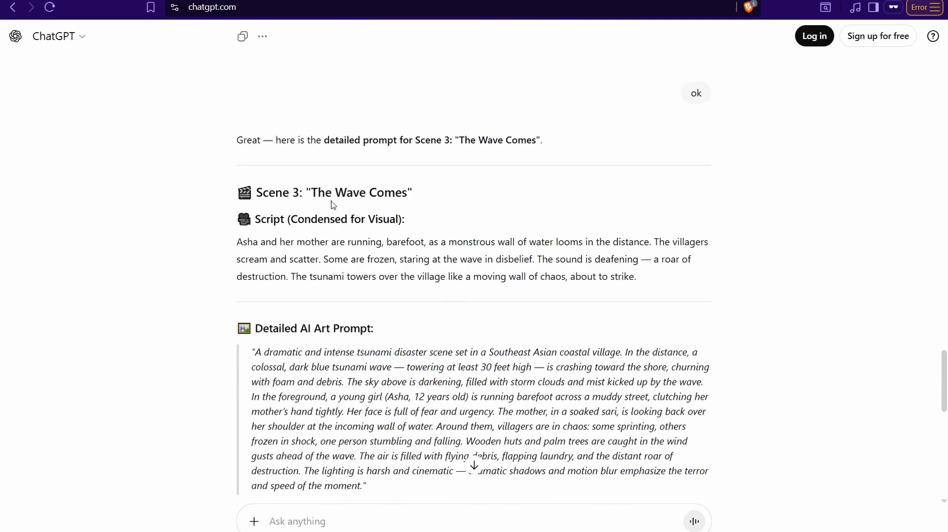
scroll(378, 225, down, 10)
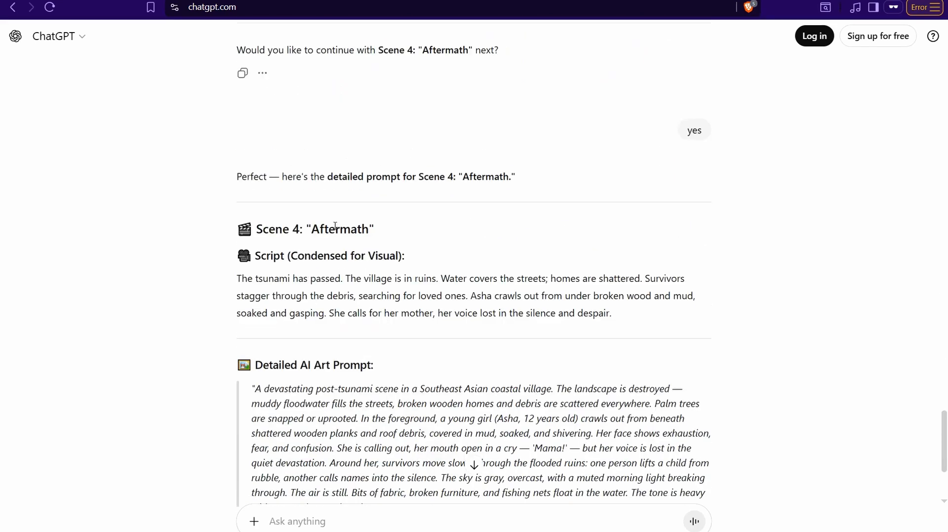
scroll(340, 264, up, 5)
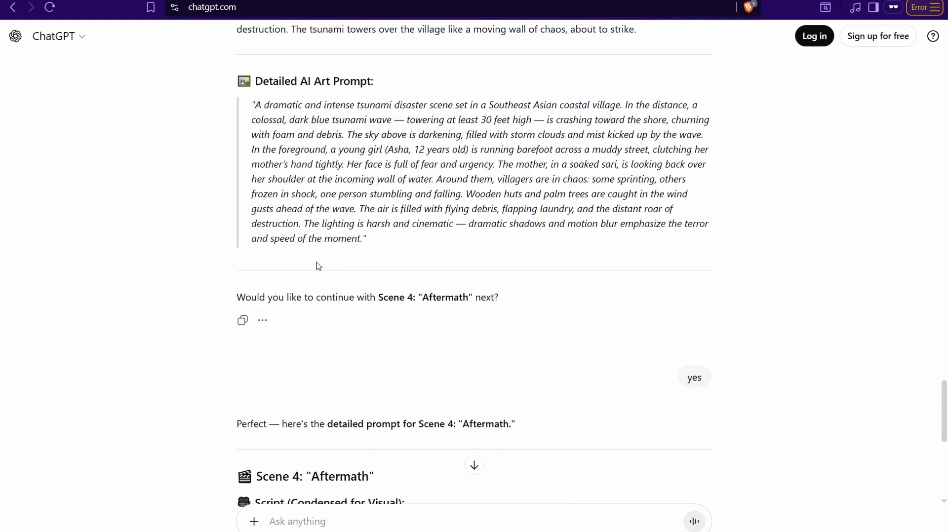
scroll(316, 274, up, 3)
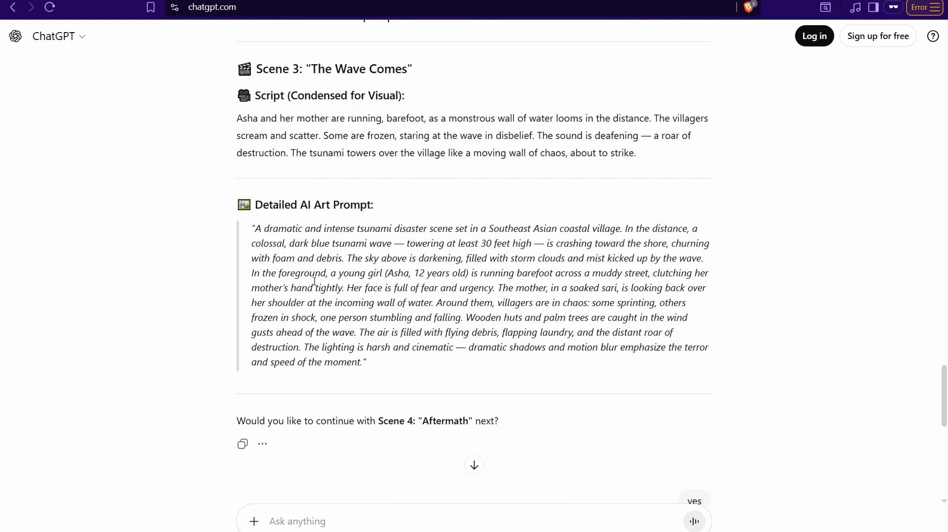
scroll(315, 282, up, 3)
scroll(301, 353, down, 1)
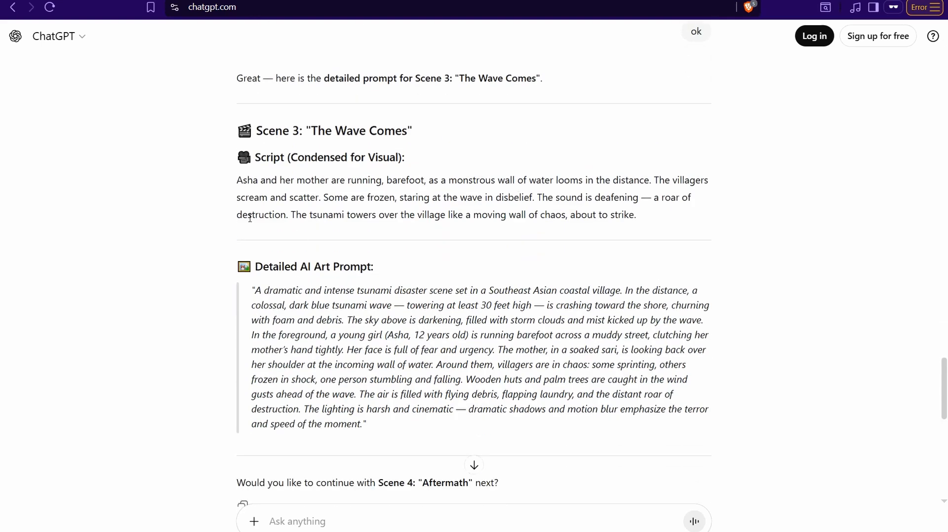
Copy the Scene 3 "The Wave Comes" art prompt and paste it into the image prompt in DIGEN.
drag(257, 292, 369, 423)
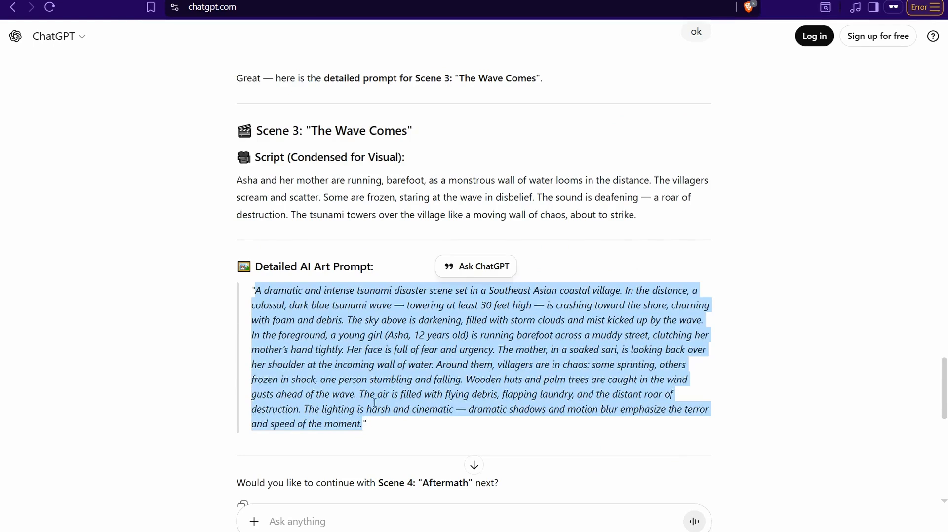
right_click(369, 422)
click(394, 396)
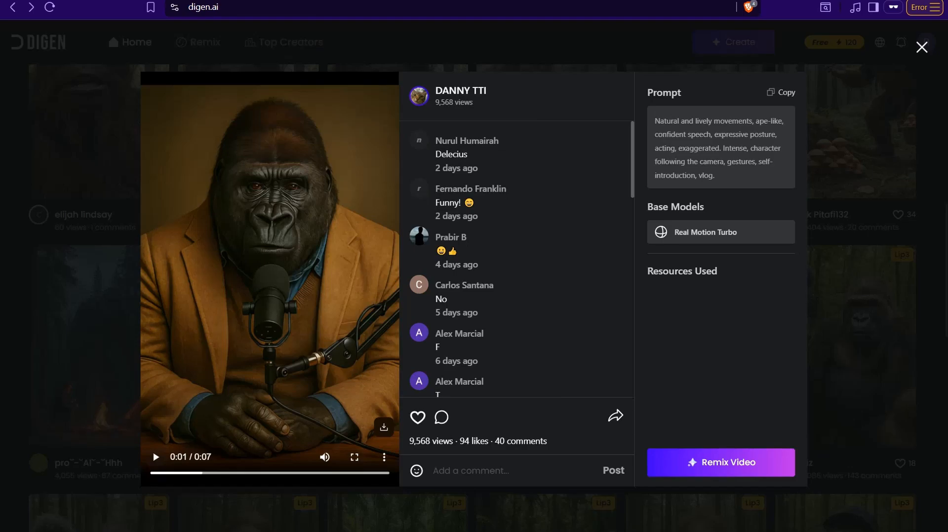
click(921, 46)
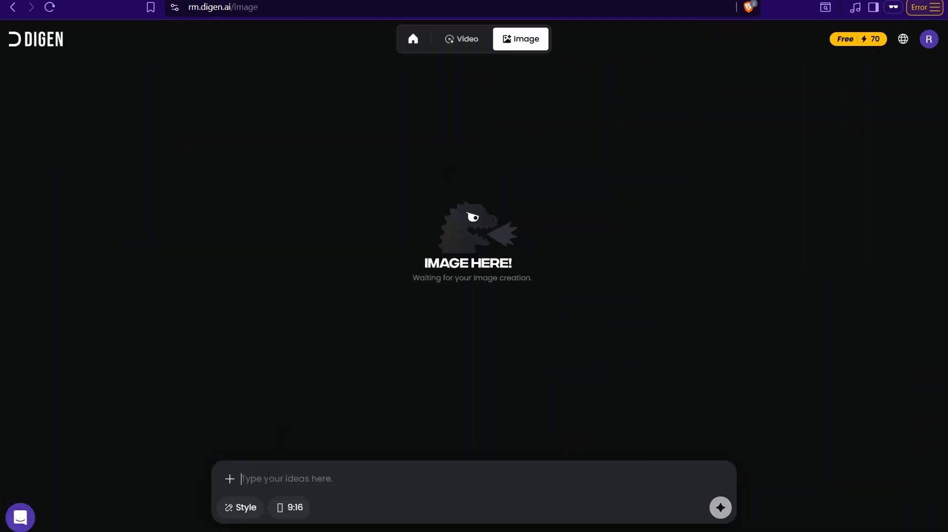
right_click(276, 482)
click(310, 343)
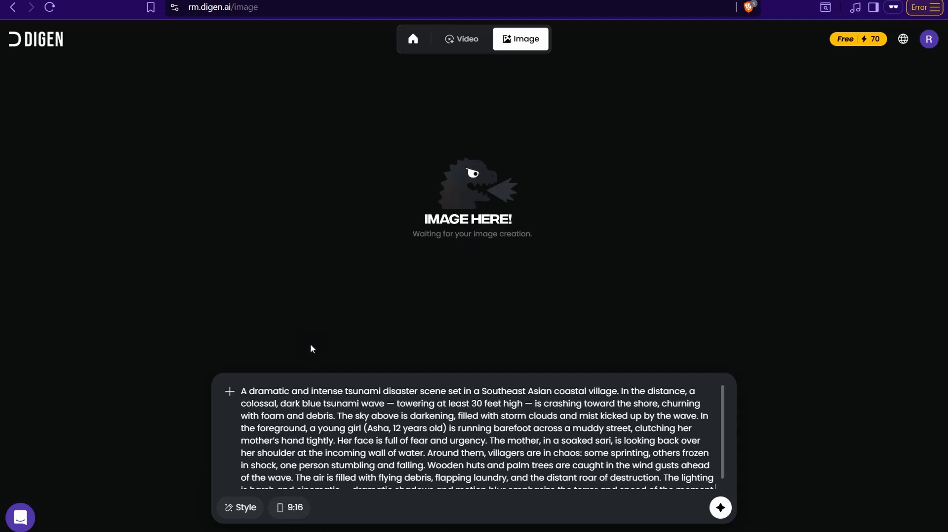
Set the image aspect ratio to 16:9 and look through the style models without applying one.
click(289, 515)
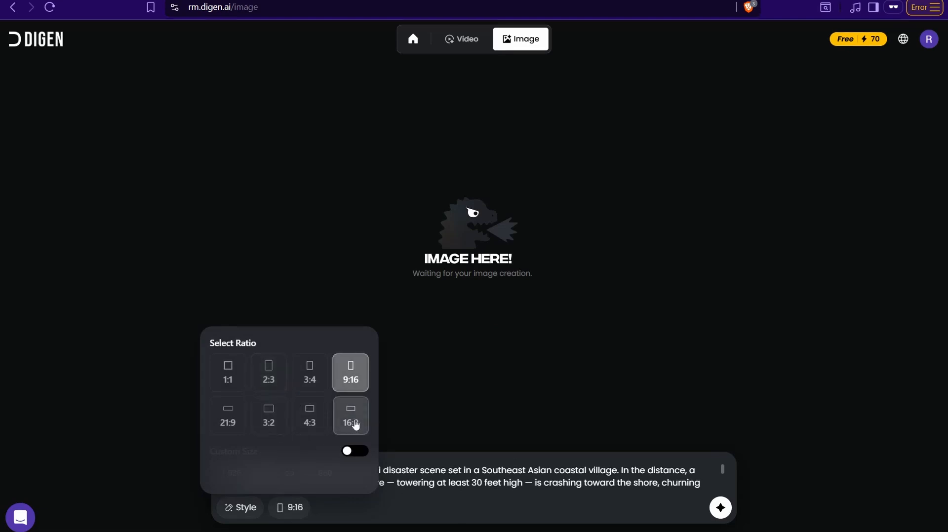
click(358, 428)
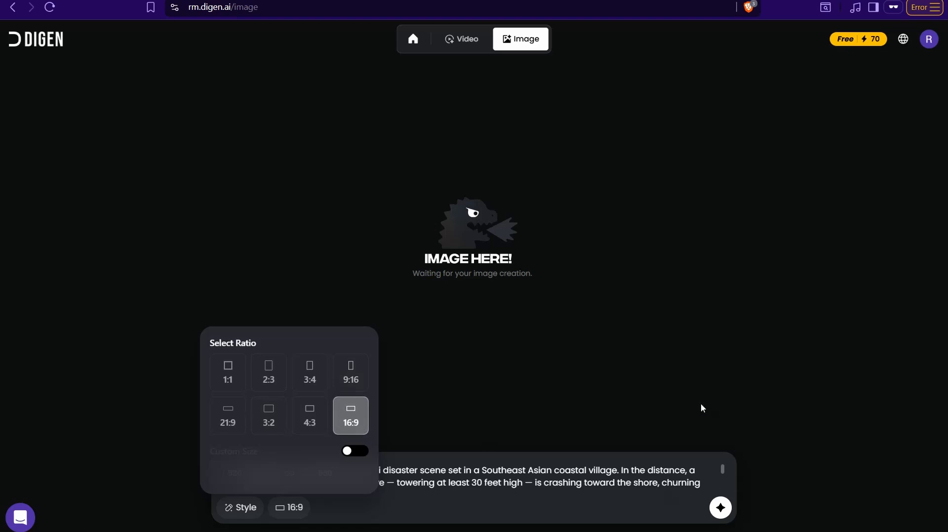
click(684, 411)
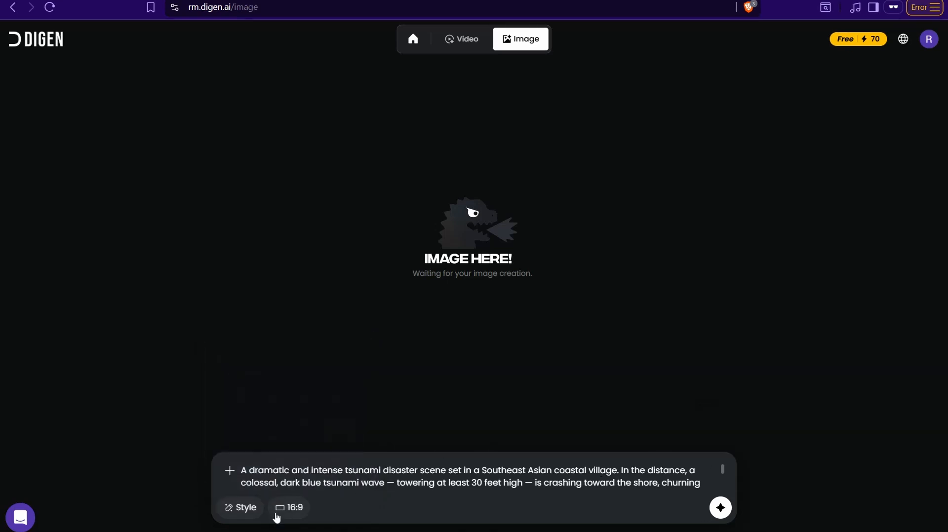
click(246, 511)
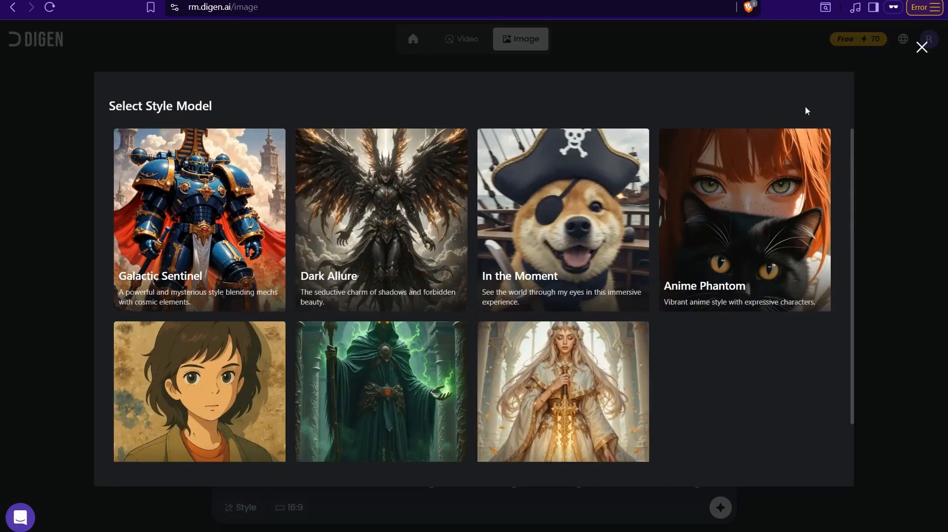
click(921, 47)
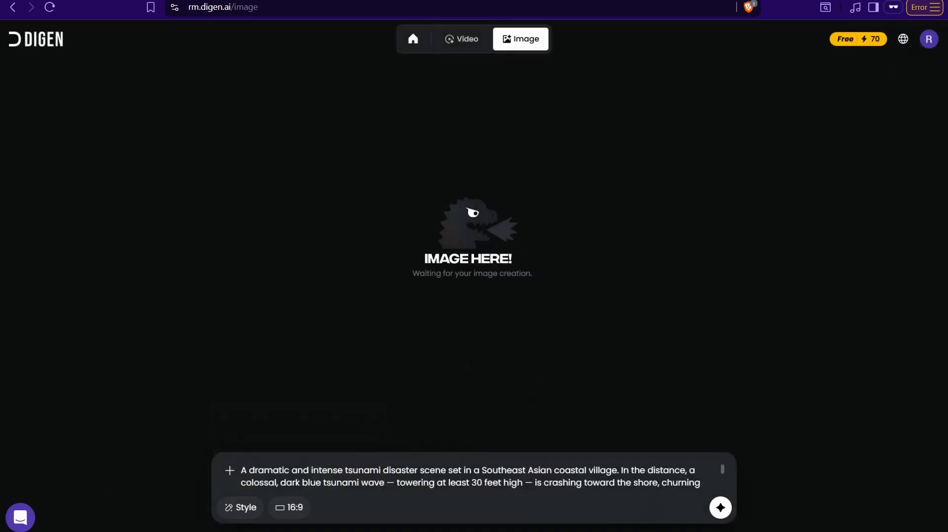
Generate the tsunami images and use the third one as the source for a video.
click(720, 509)
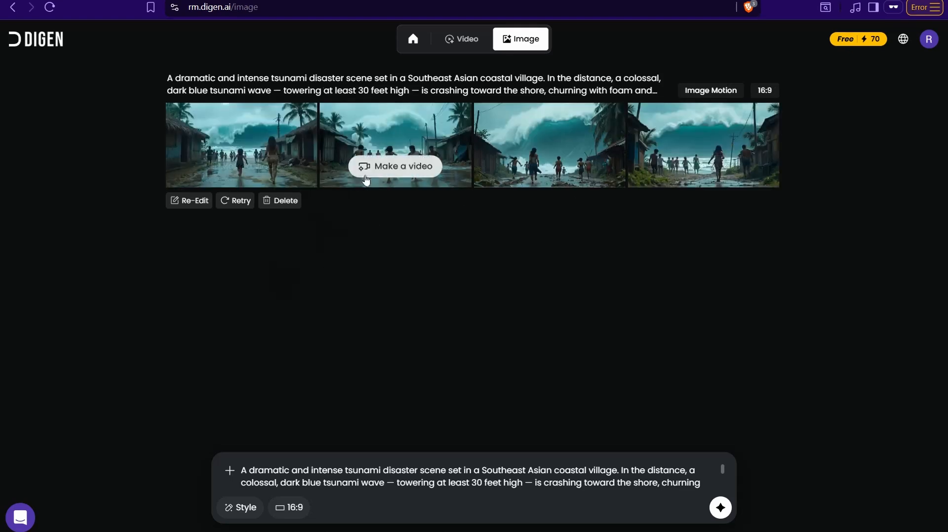
mouse_move(232, 174)
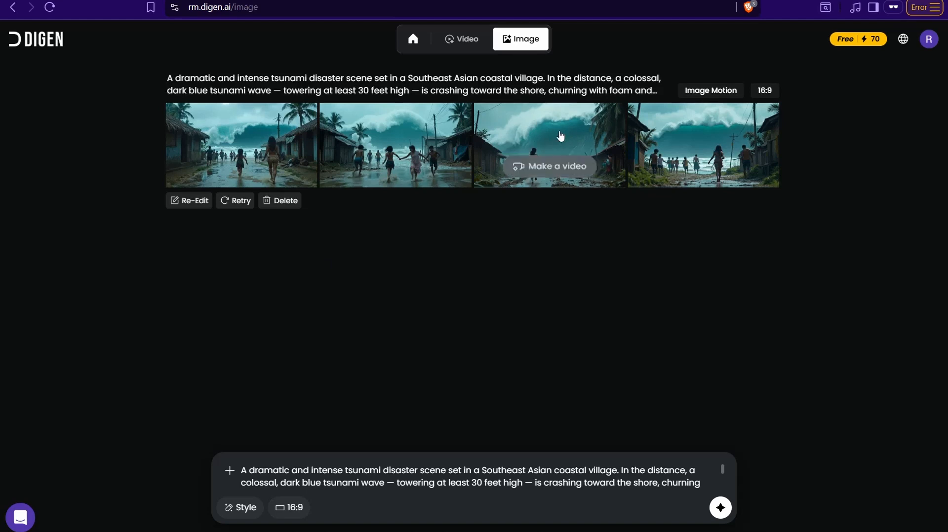
click(547, 174)
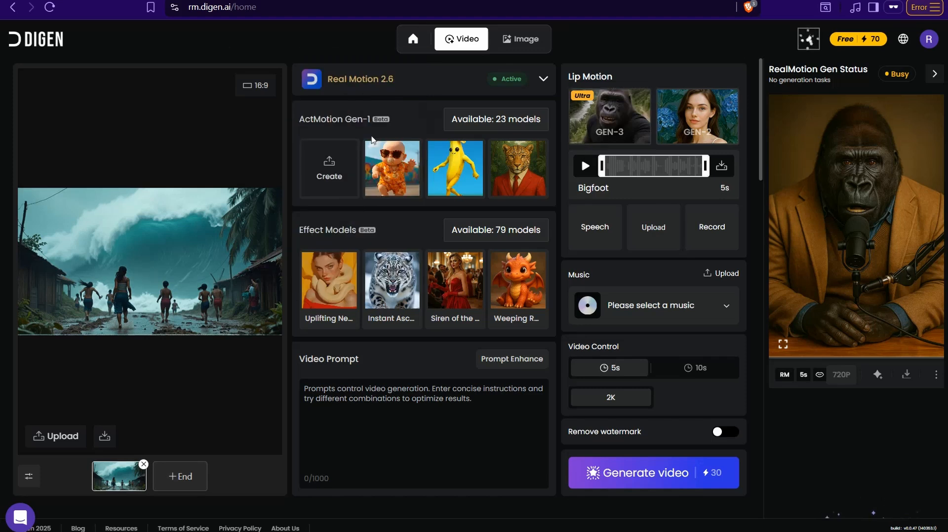
Preview the ActMotion Gen-1 and Effect Models samples, including Passionate Rhythms, Instant Ascent and Uplifting New Life.
mouse_move(420, 193)
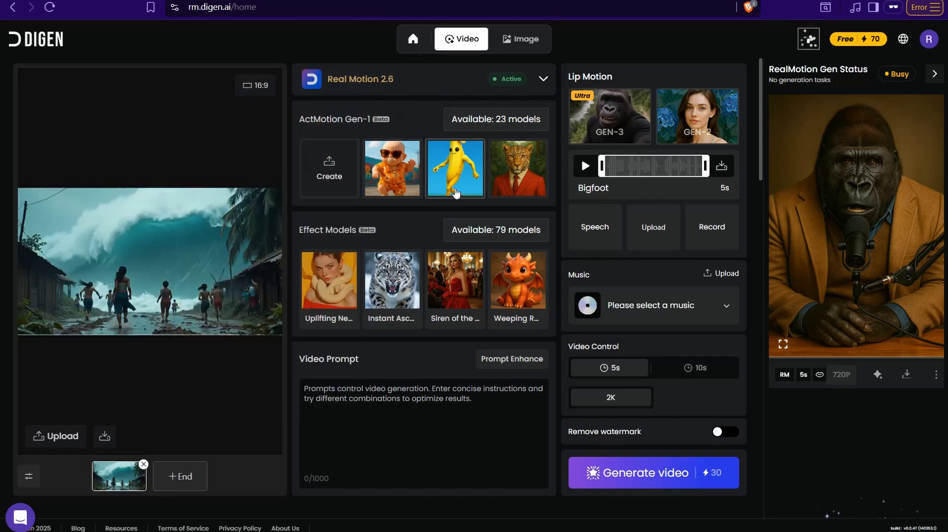
mouse_move(404, 179)
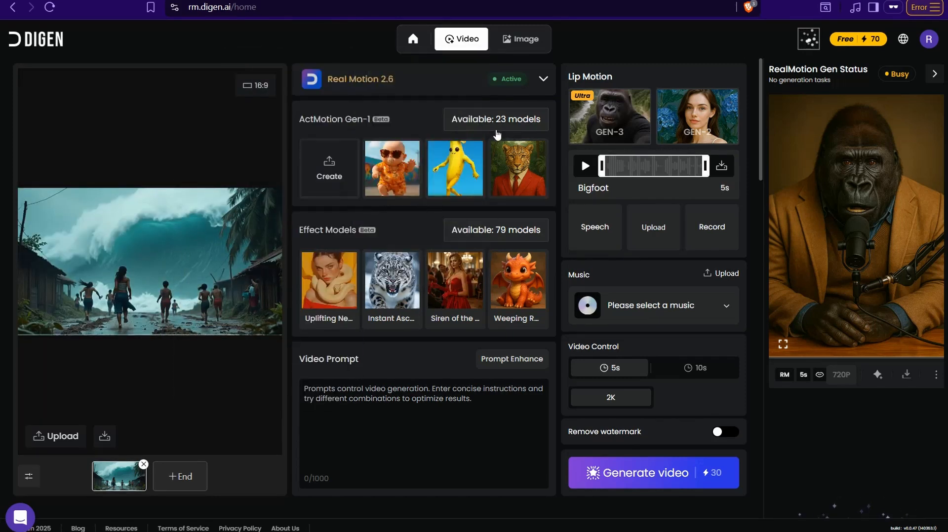
mouse_move(458, 177)
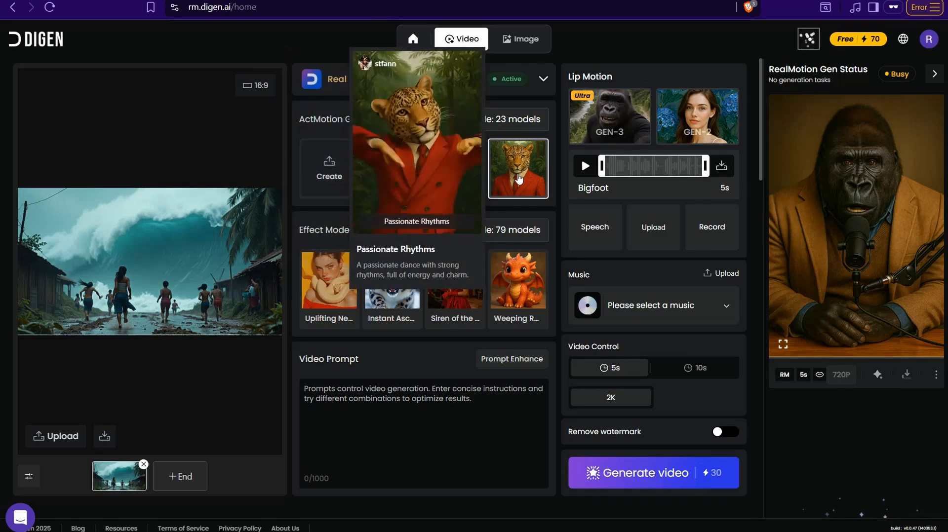
mouse_move(495, 184)
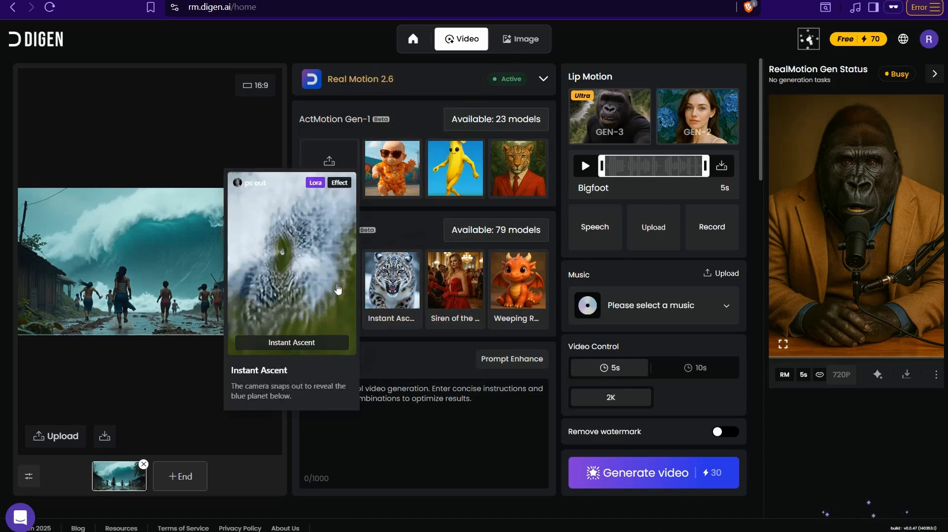
mouse_move(405, 289)
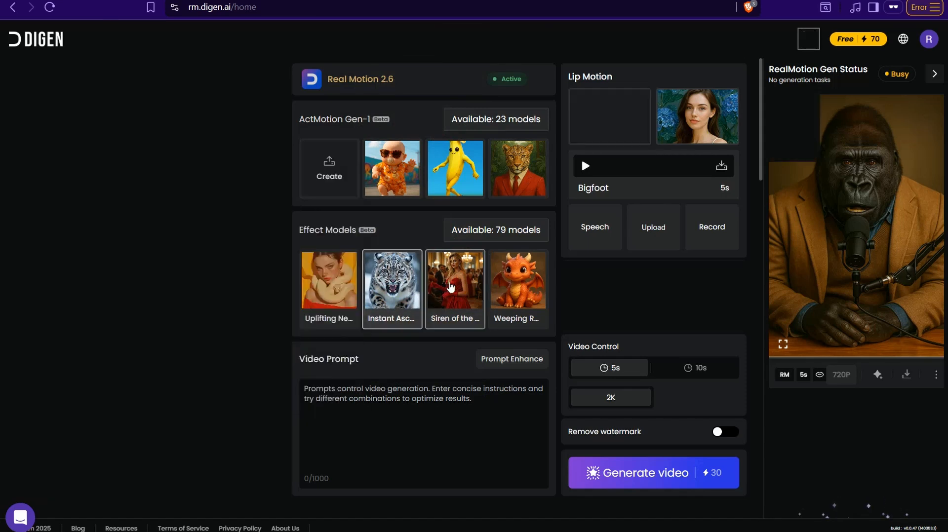
mouse_move(522, 289)
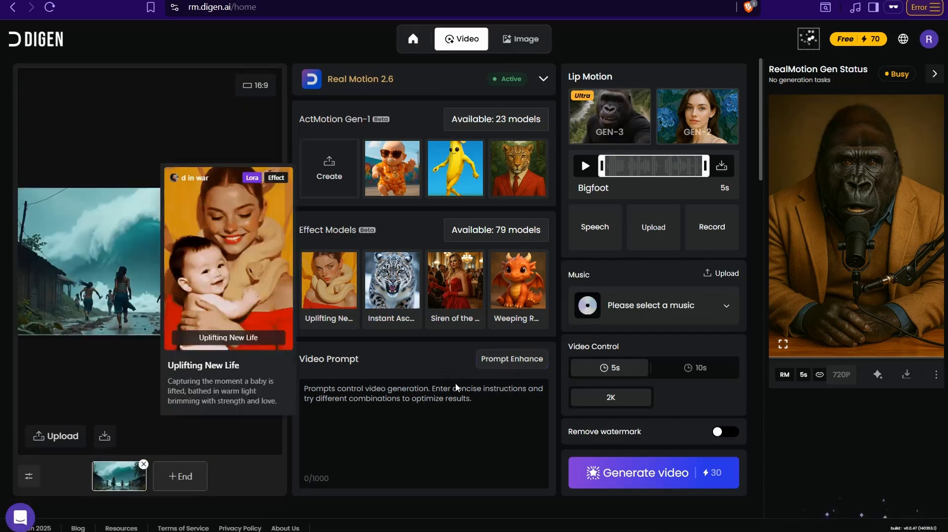
Fill in the video prompt with Prompt Enhance and generate a 5-second tsunami video with Real Motion 2.6.
click(507, 363)
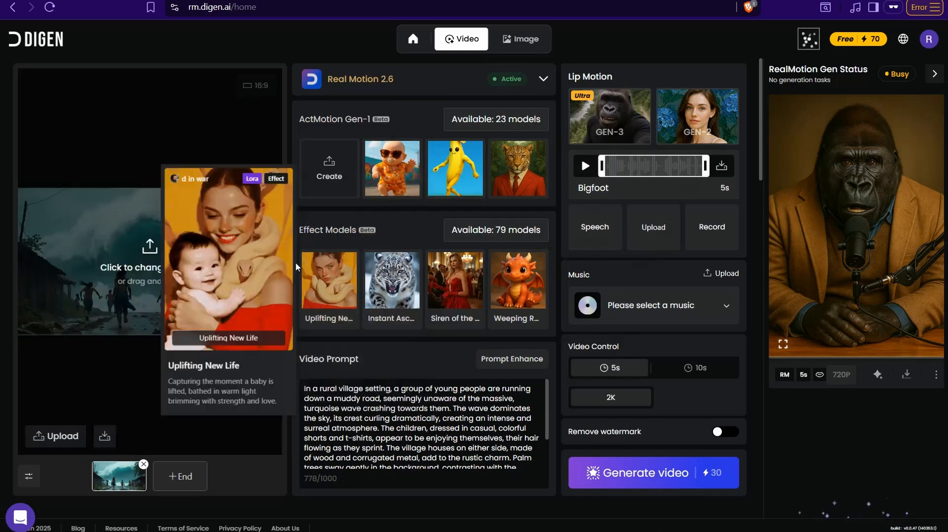
mouse_move(715, 111)
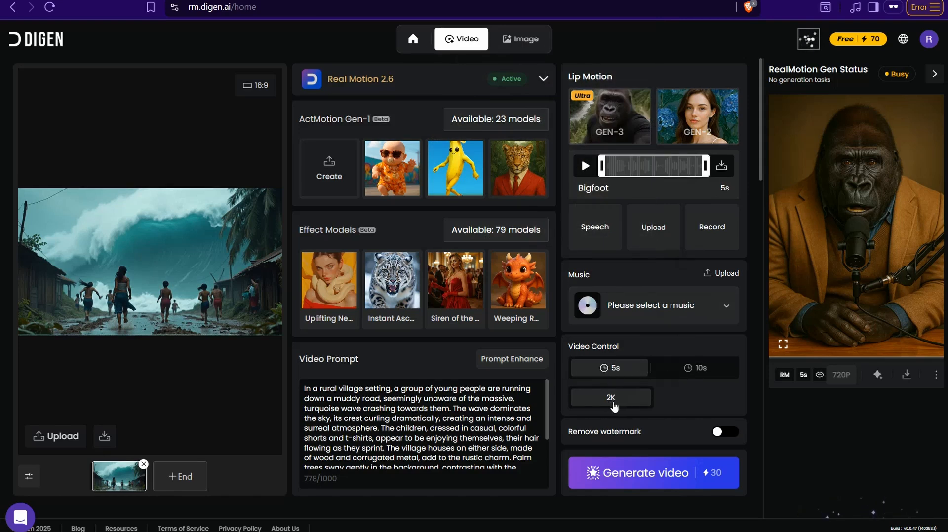
click(658, 477)
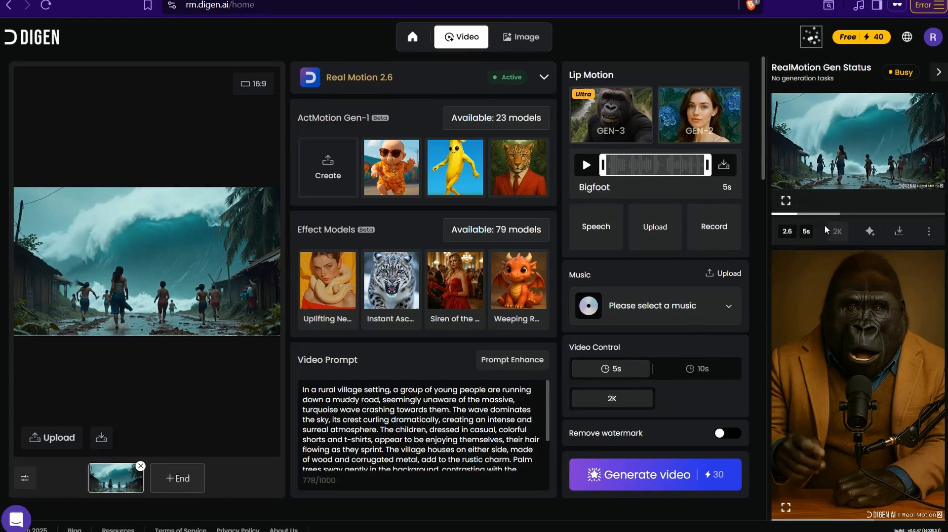
Play the generated tsunami video and revisit the generated tsunami images.
click(857, 160)
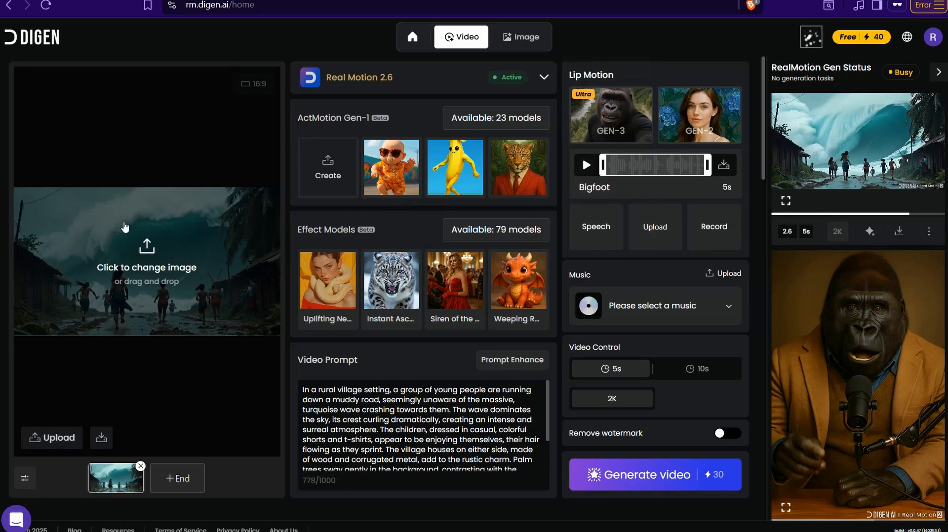
mouse_move(868, 170)
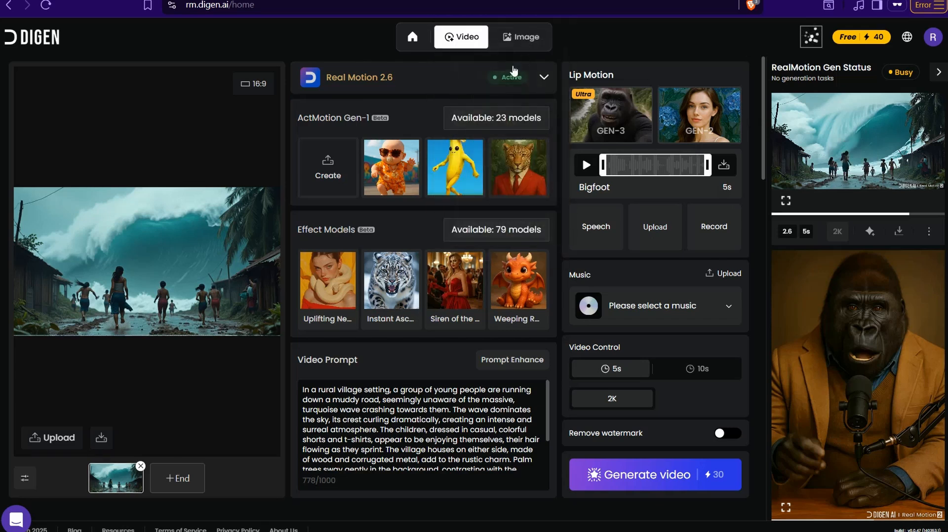
click(516, 43)
mouse_move(232, 168)
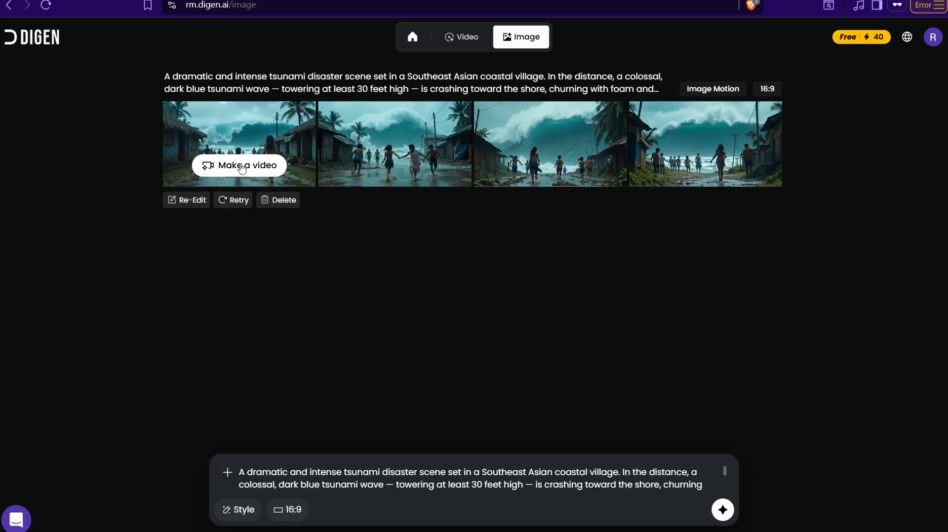
Return to the video workspace and open the tsunami video's additional options.
click(464, 39)
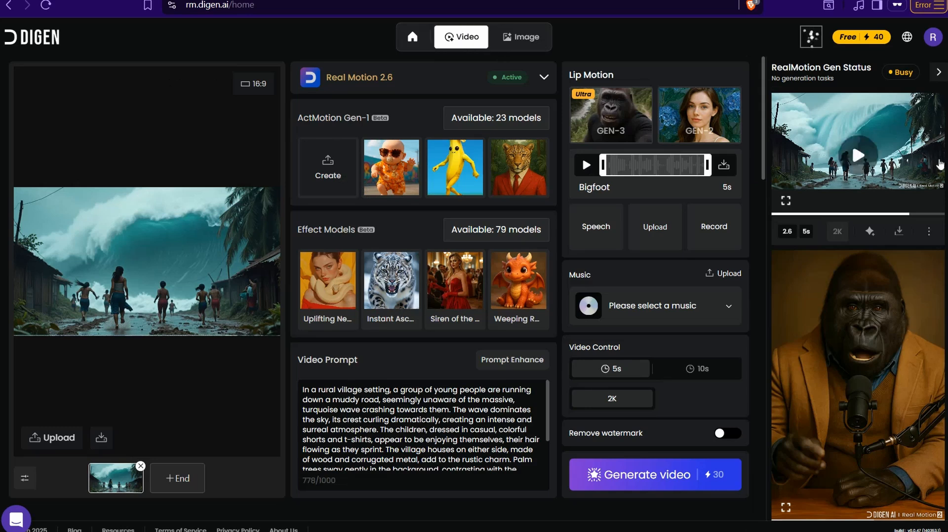
click(932, 234)
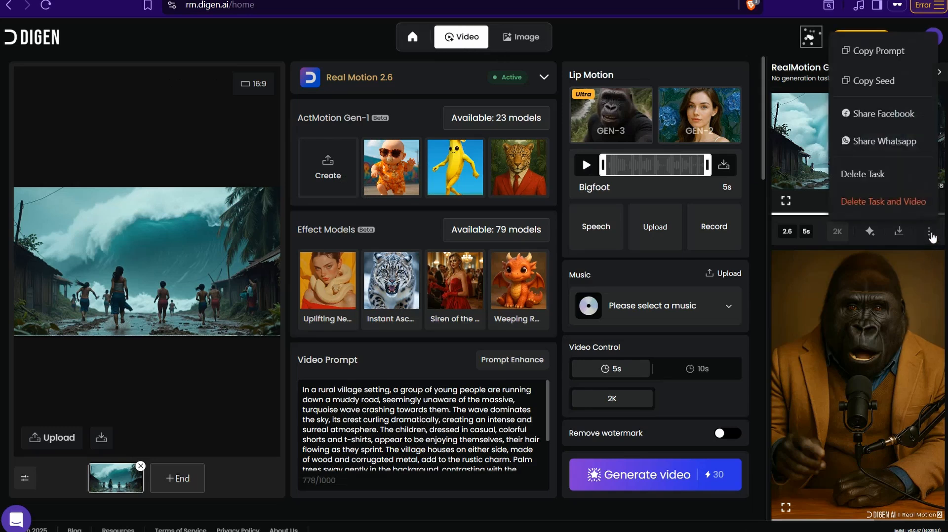